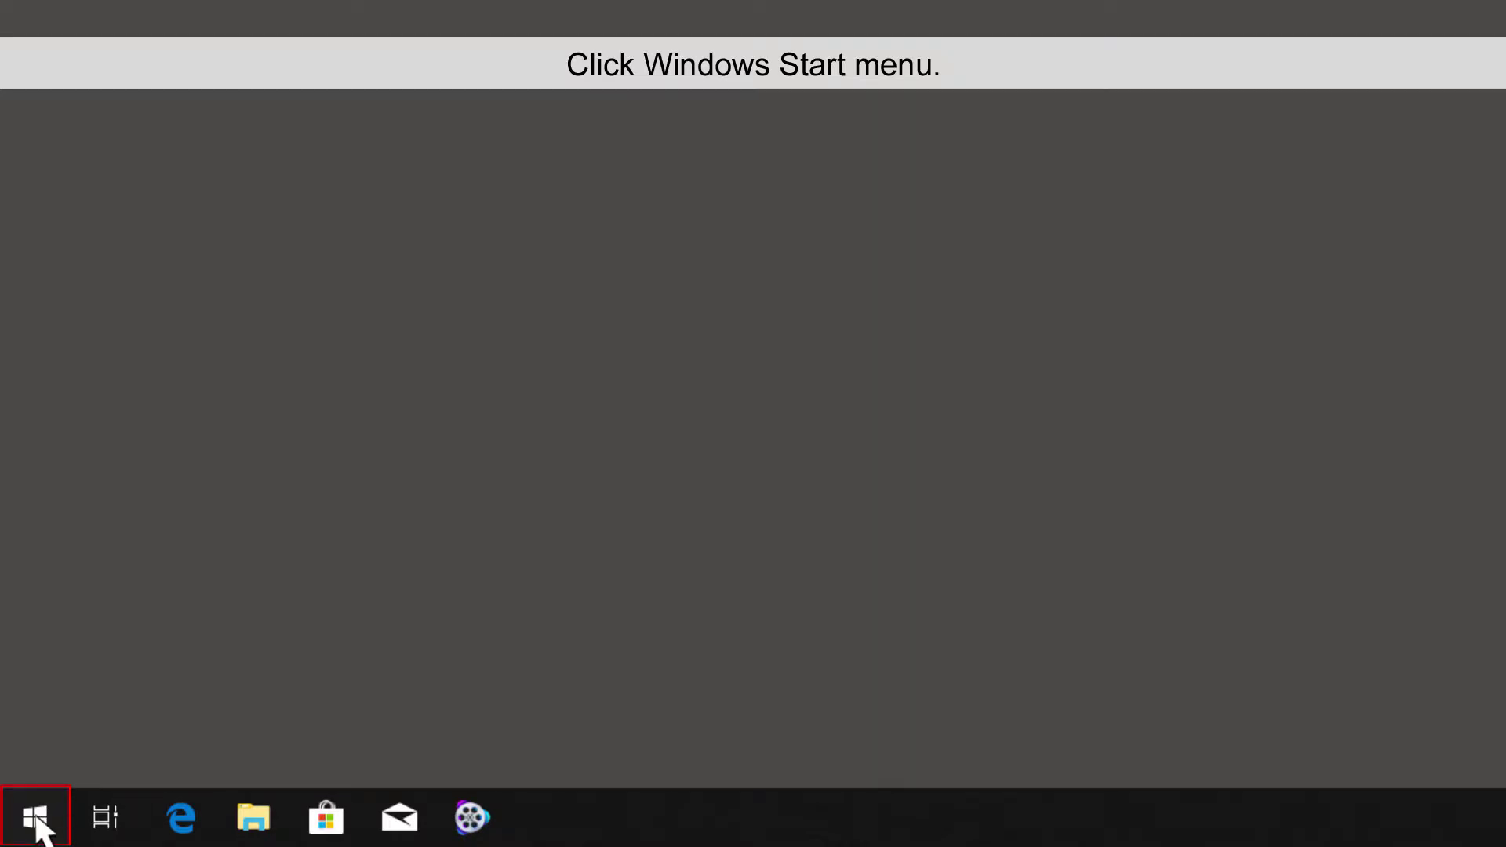
# Step: Go to Network & Internet through the Start menu's Settings gear
pyautogui.click(36, 824)
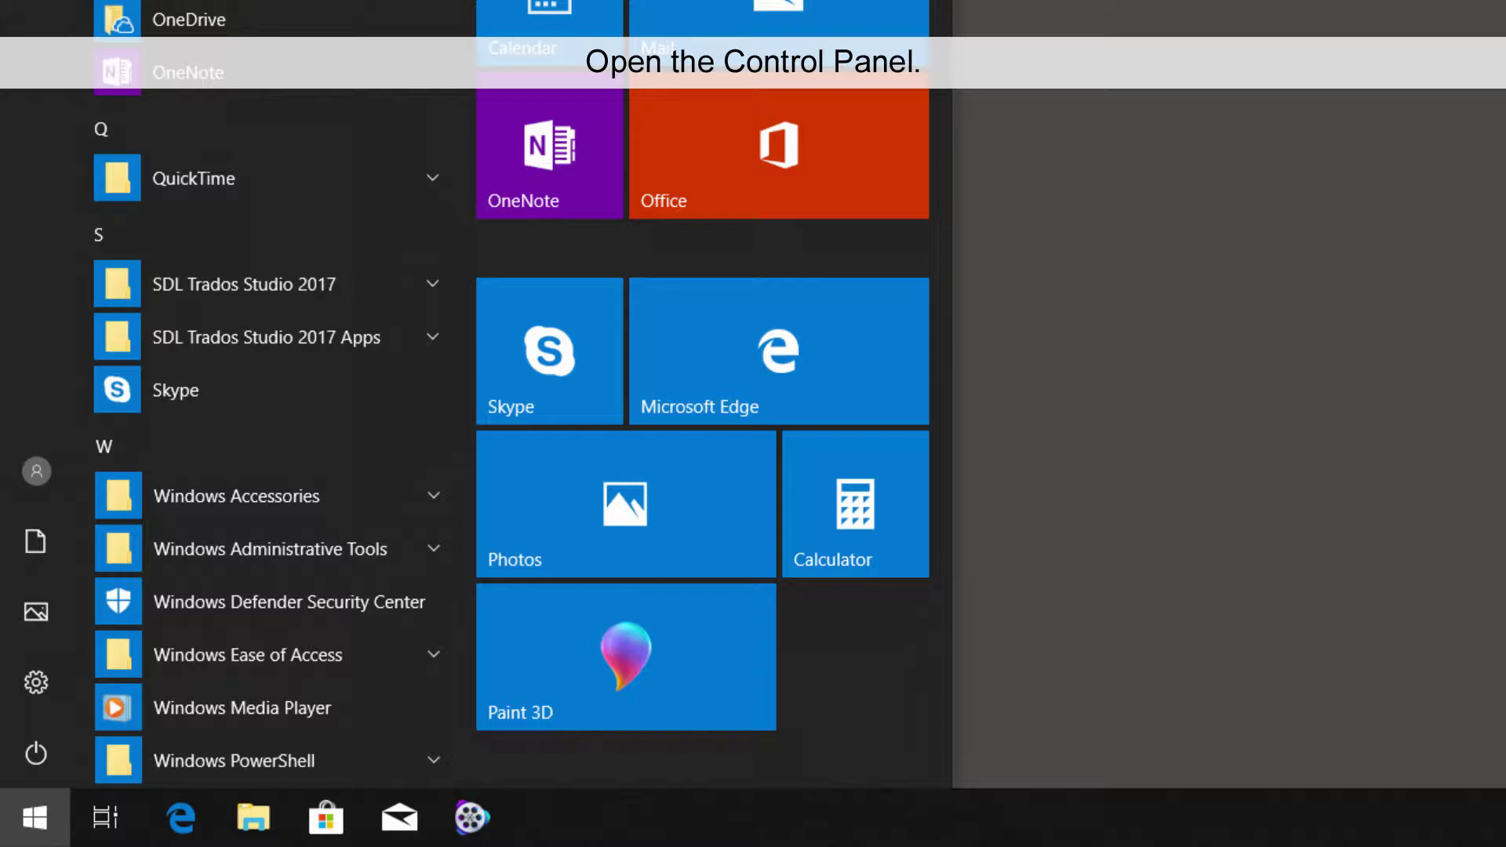
pyautogui.click(37, 683)
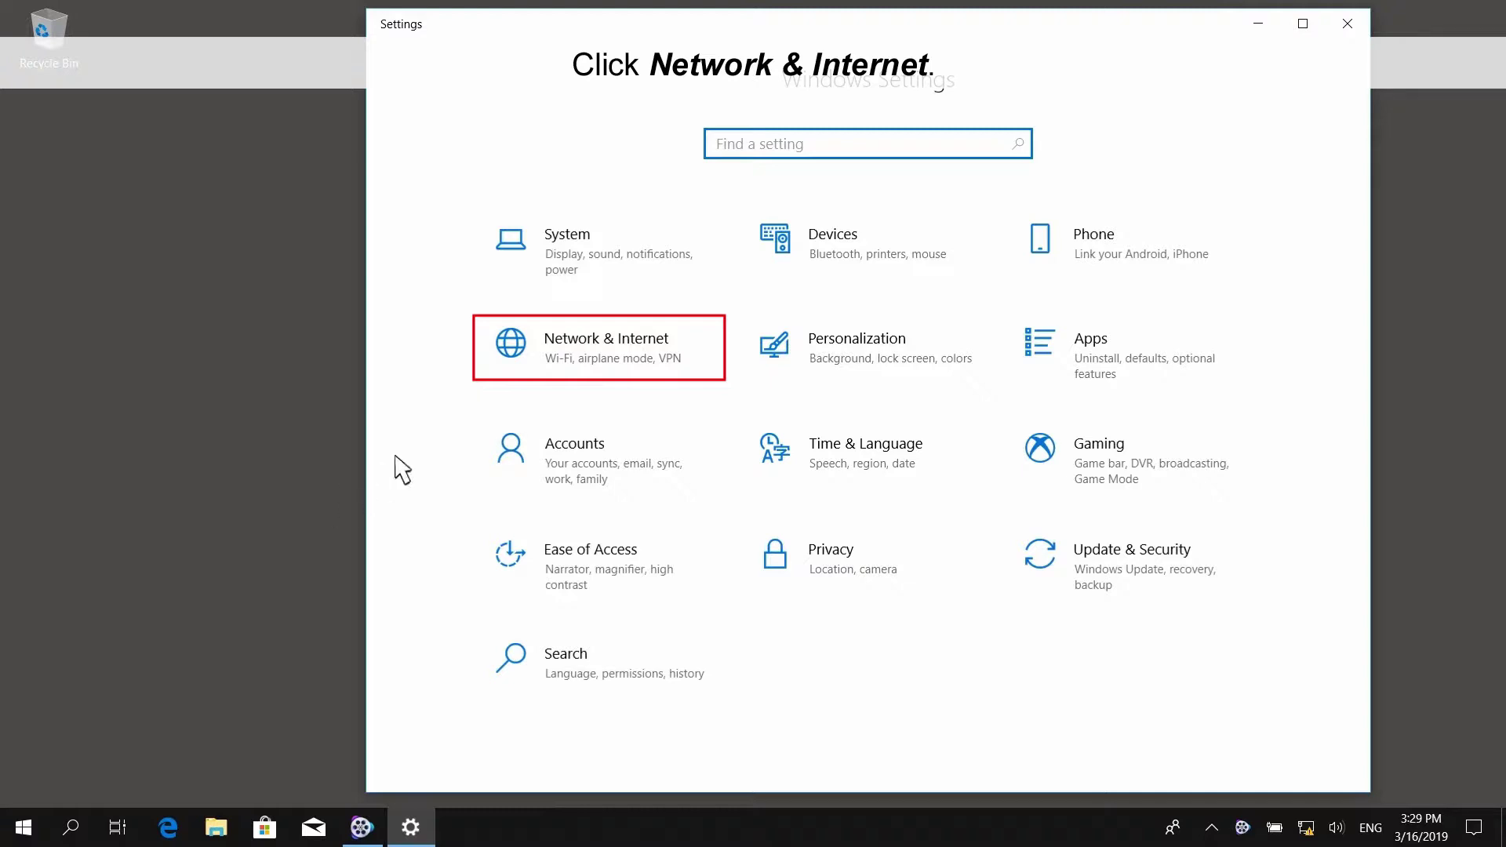
pyautogui.click(594, 354)
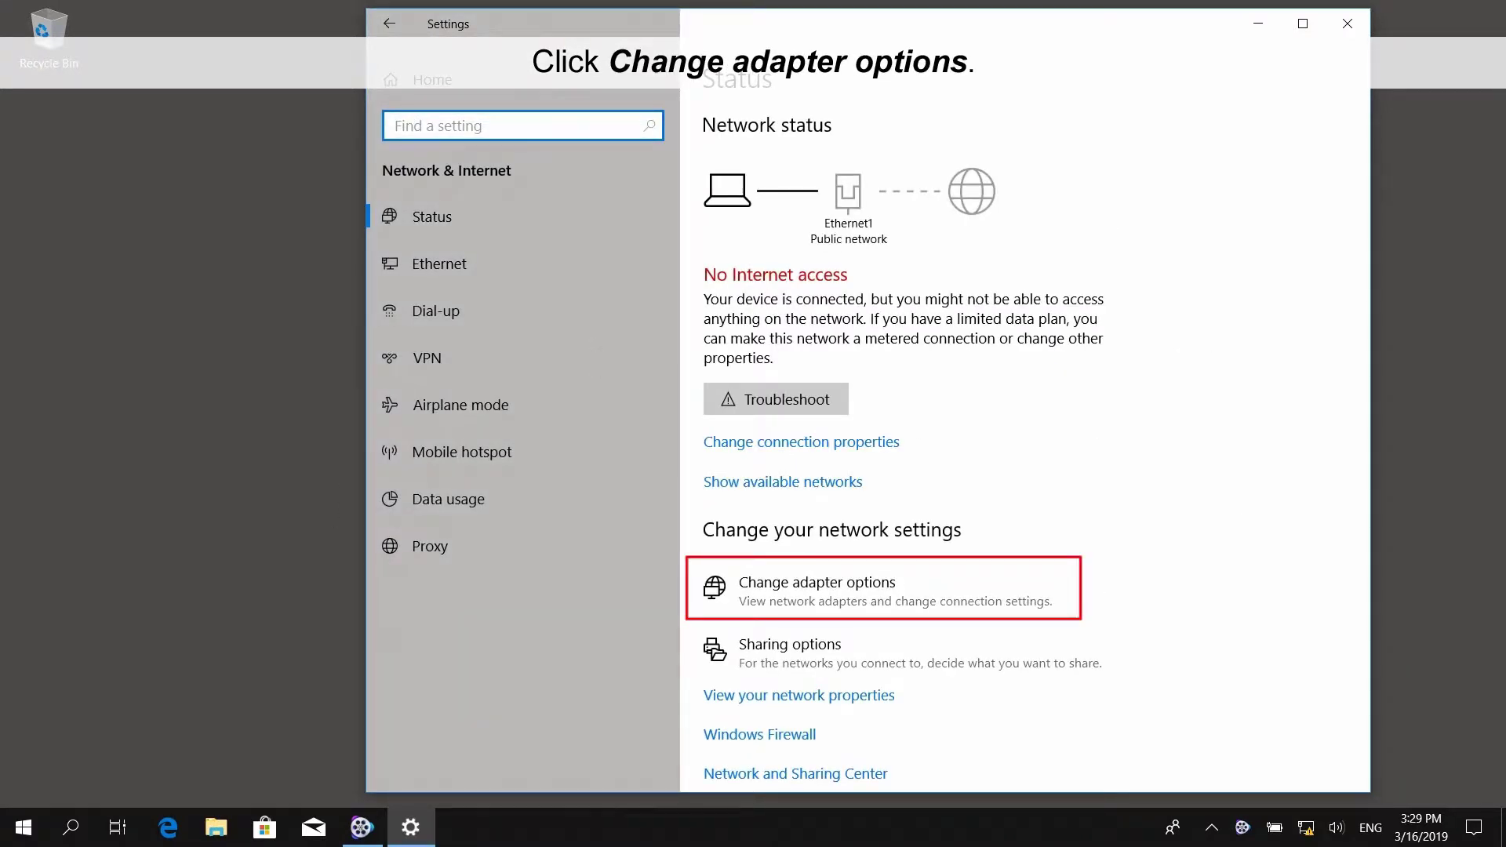
# Step: Switch Ethernet1's IPv4 properties to 'Use the following IP address'
pyautogui.click(752, 597)
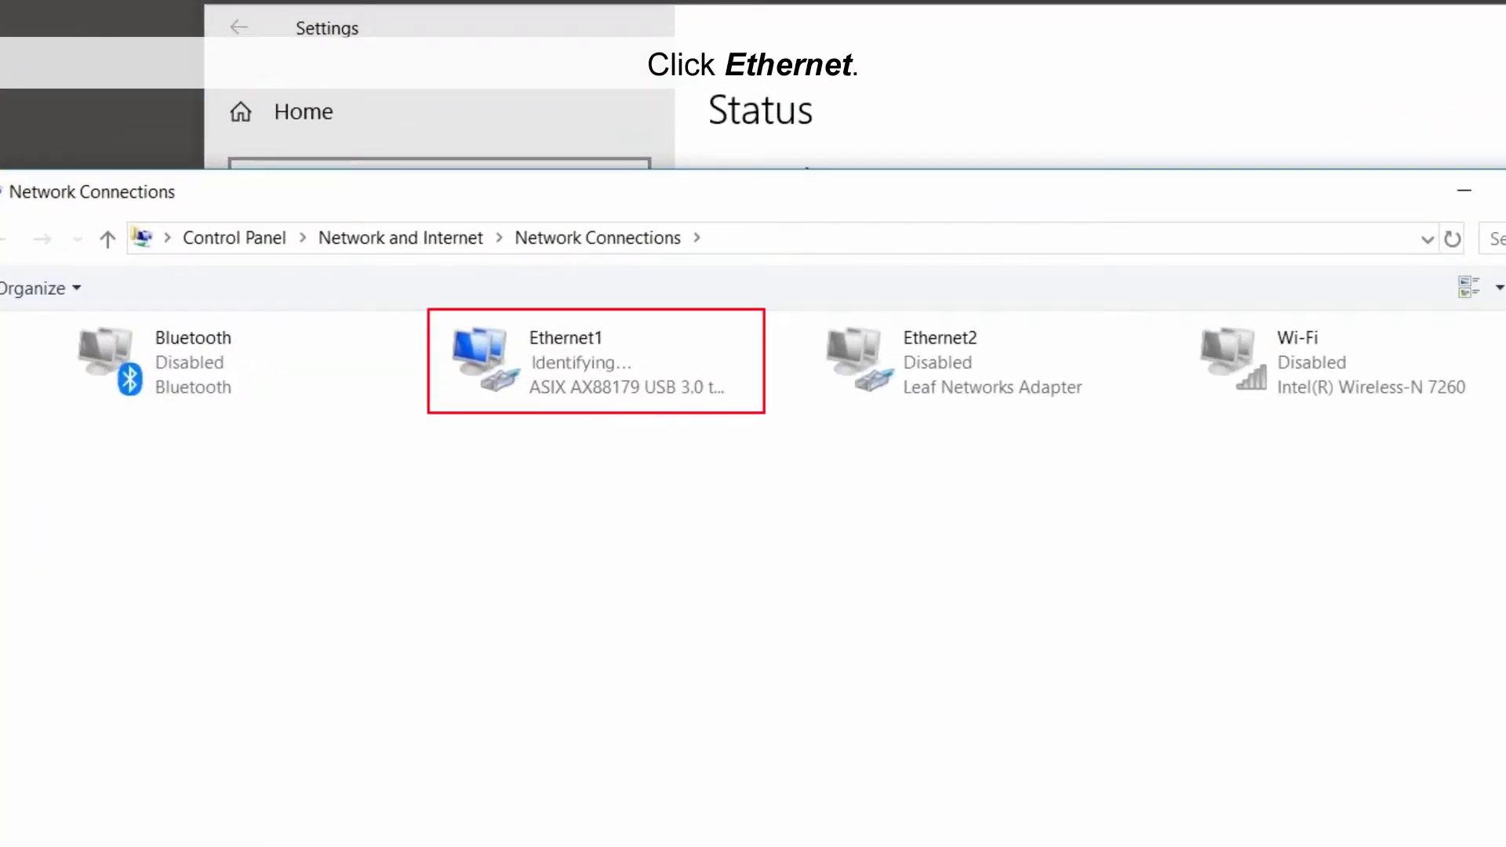
pyautogui.click(640, 362)
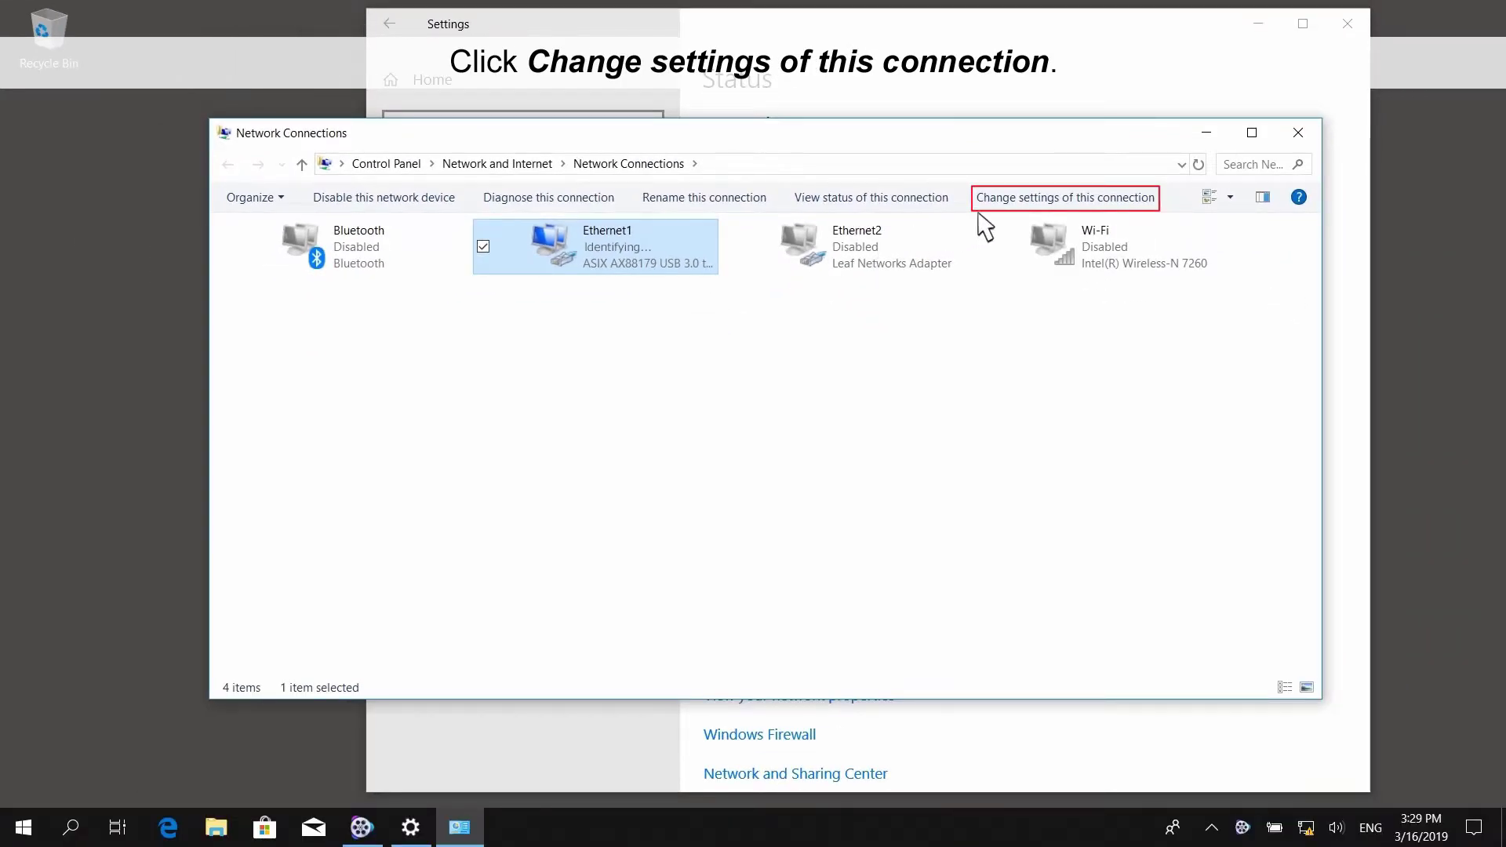
pyautogui.click(1013, 205)
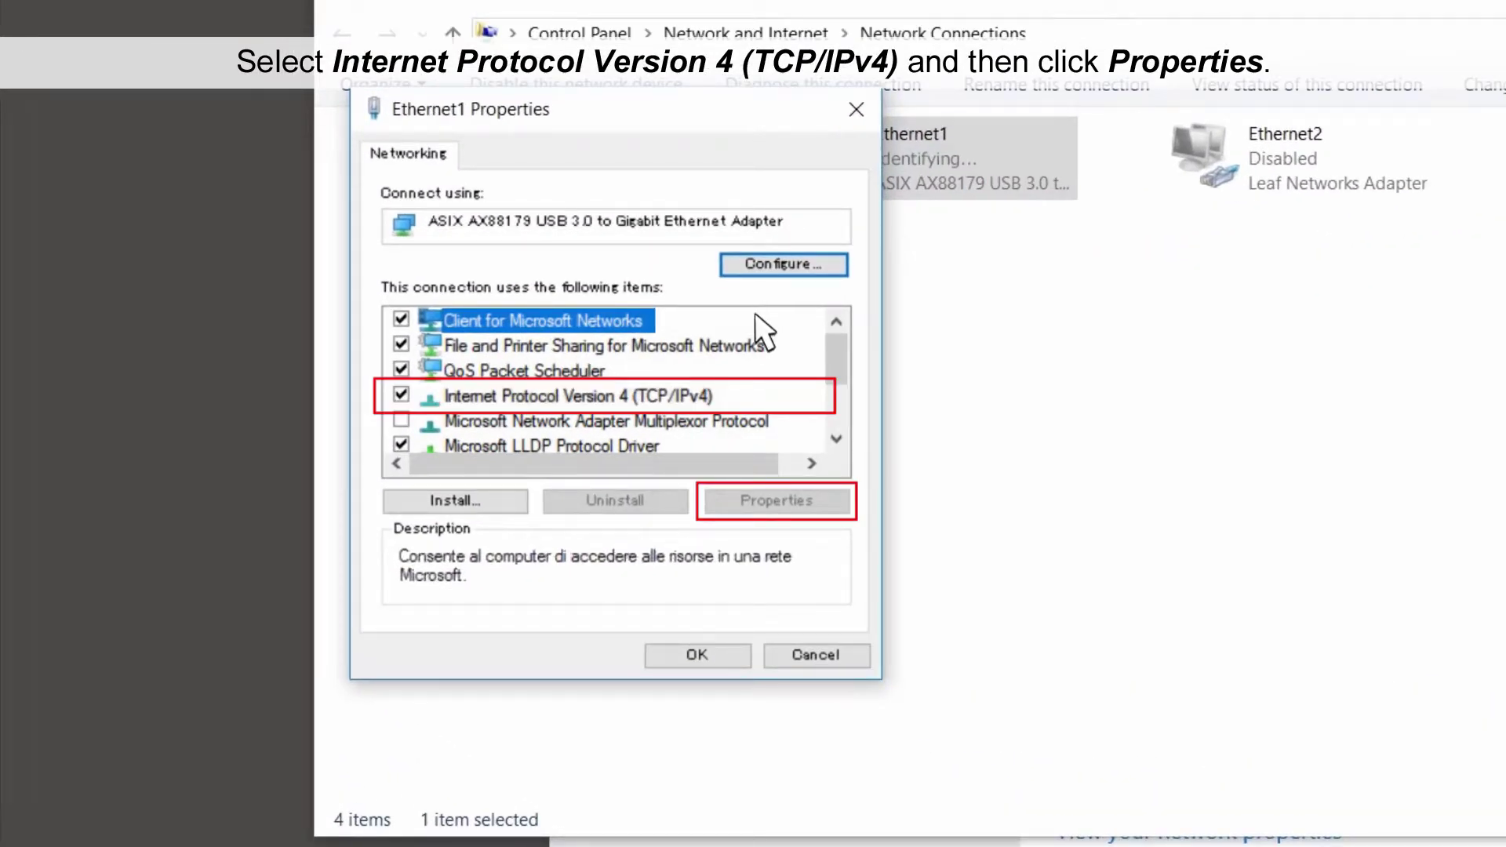
pyautogui.click(692, 398)
pyautogui.click(799, 499)
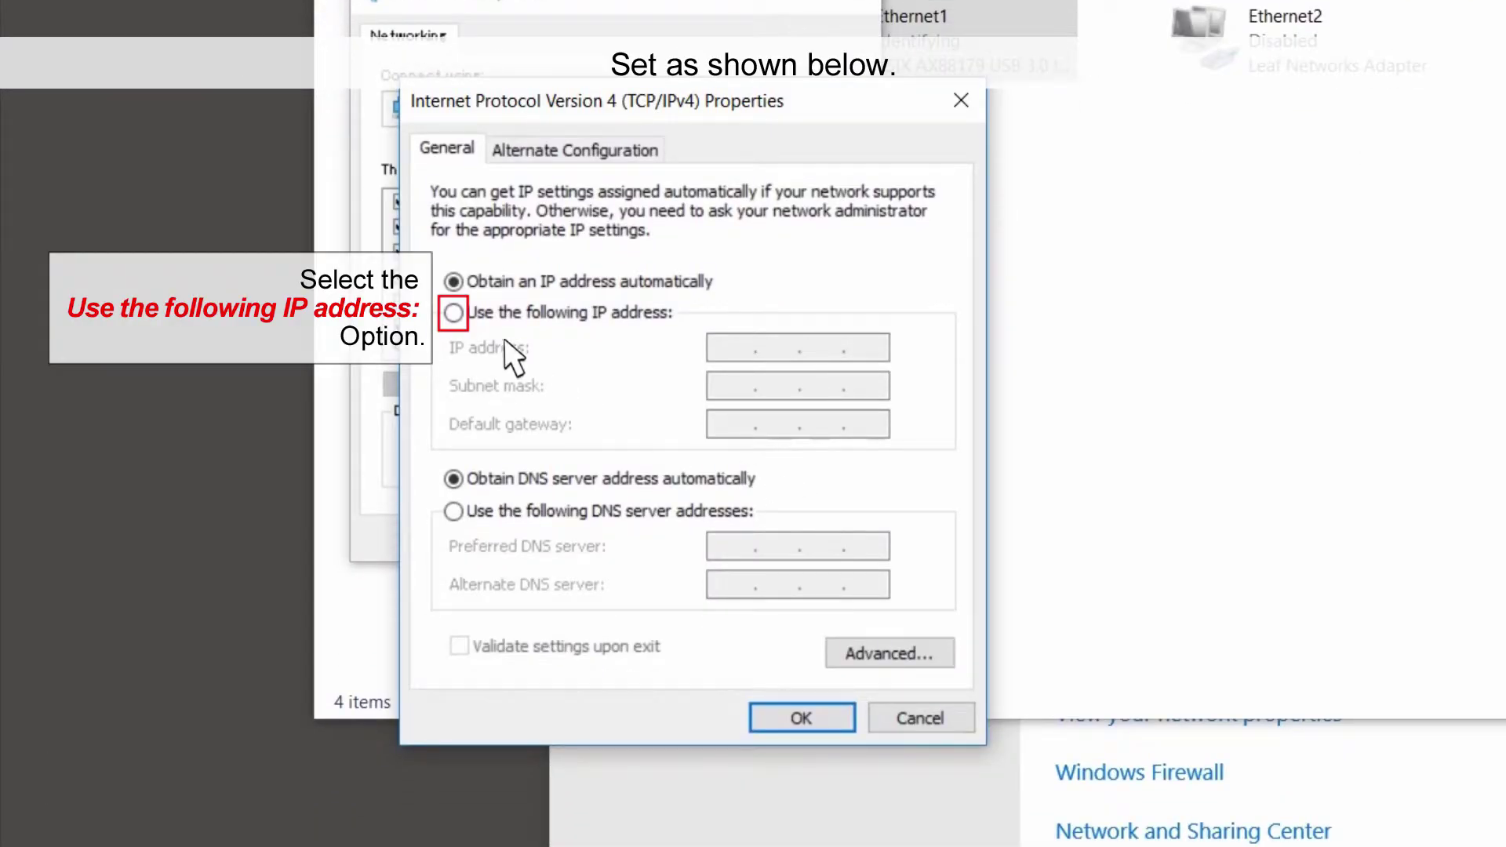
pyautogui.click(456, 311)
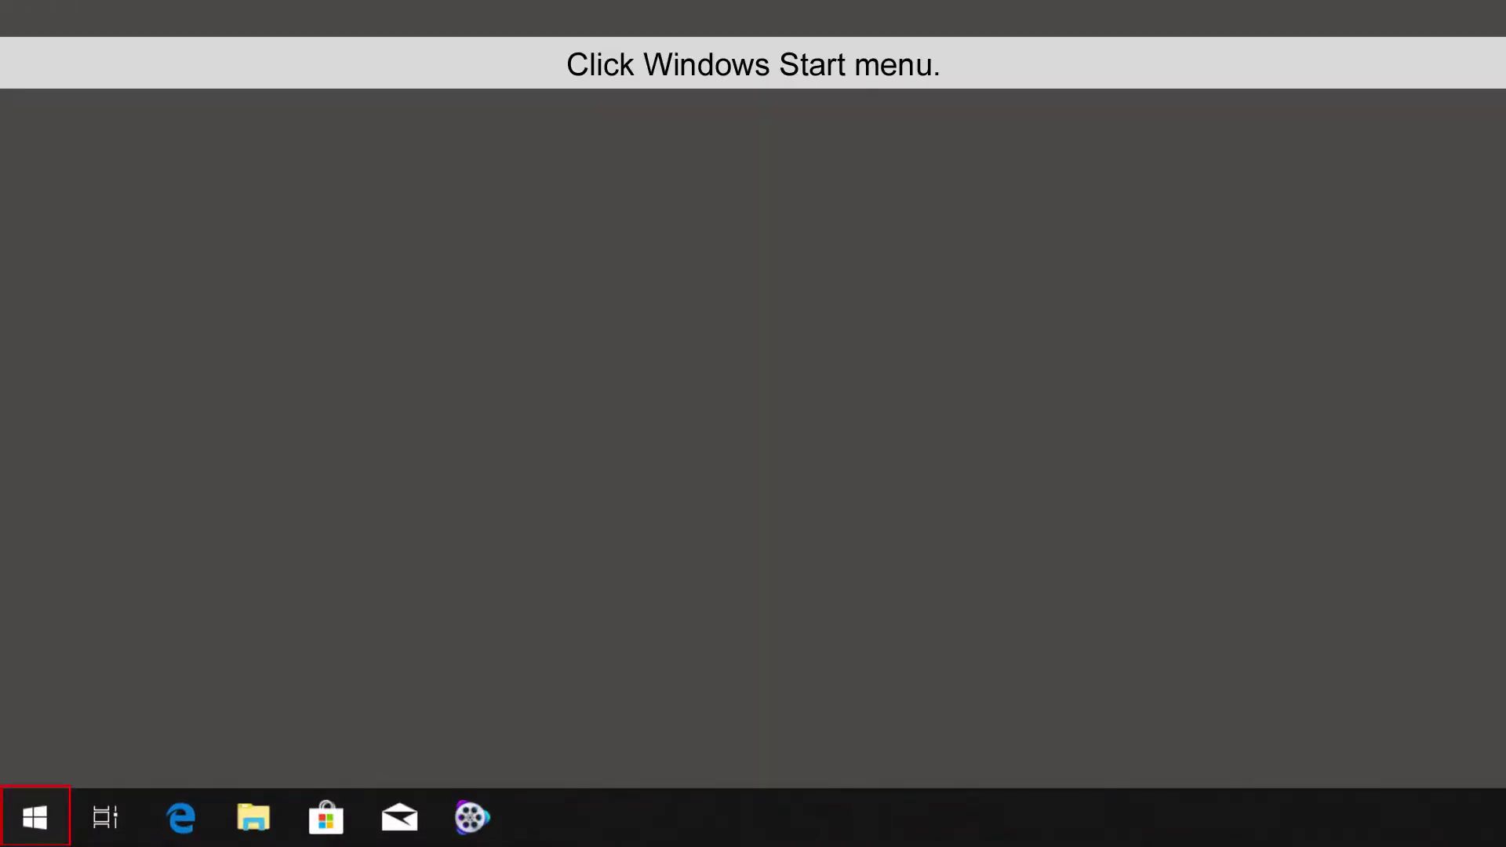
# Step: Launch FH_FHV Launcher from the OMRON folder in the Start menu
pyautogui.click(29, 832)
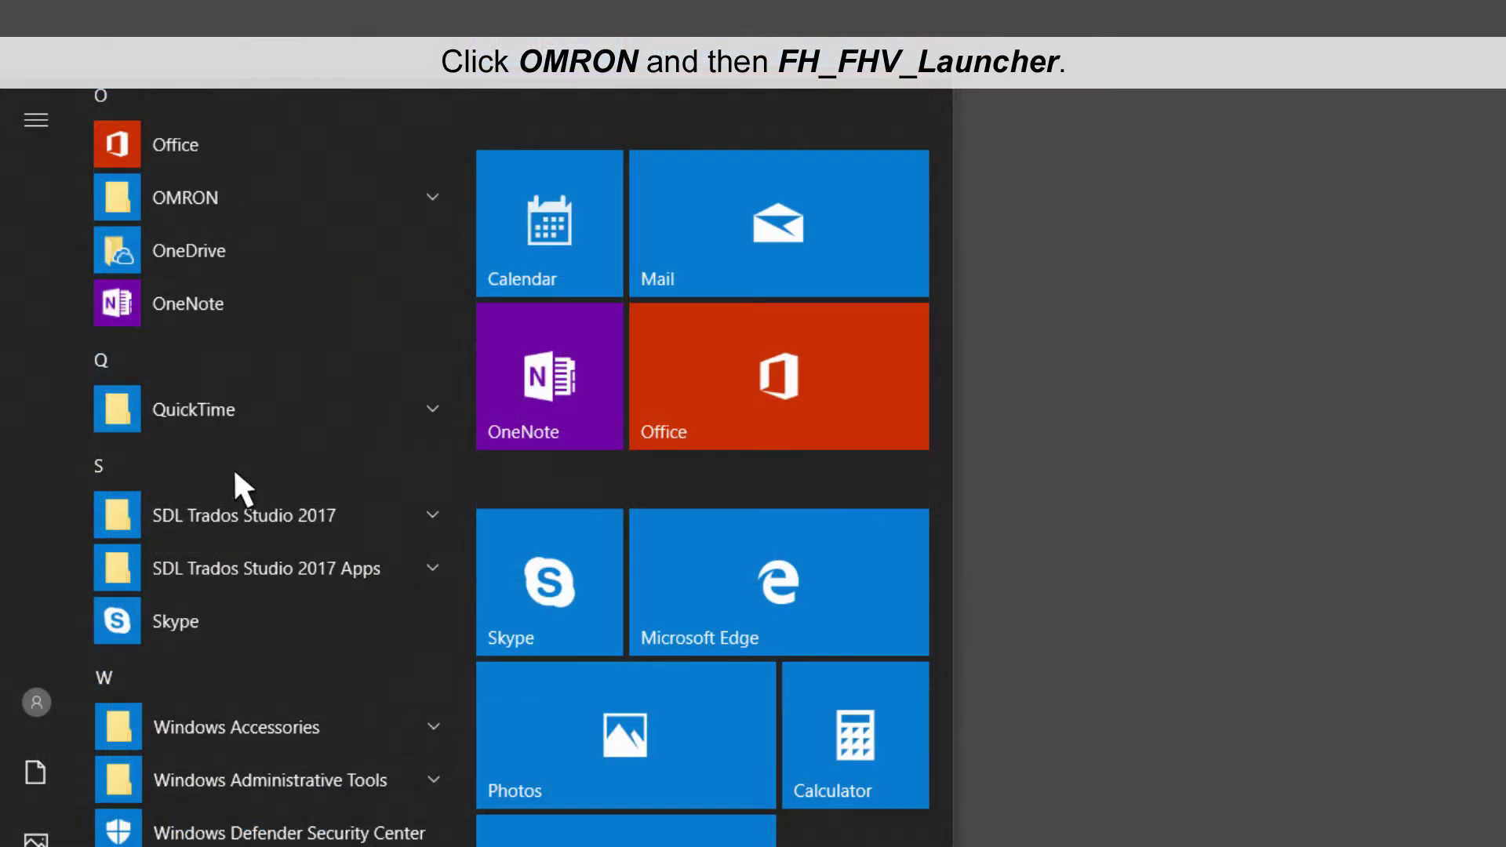
pyautogui.click(433, 200)
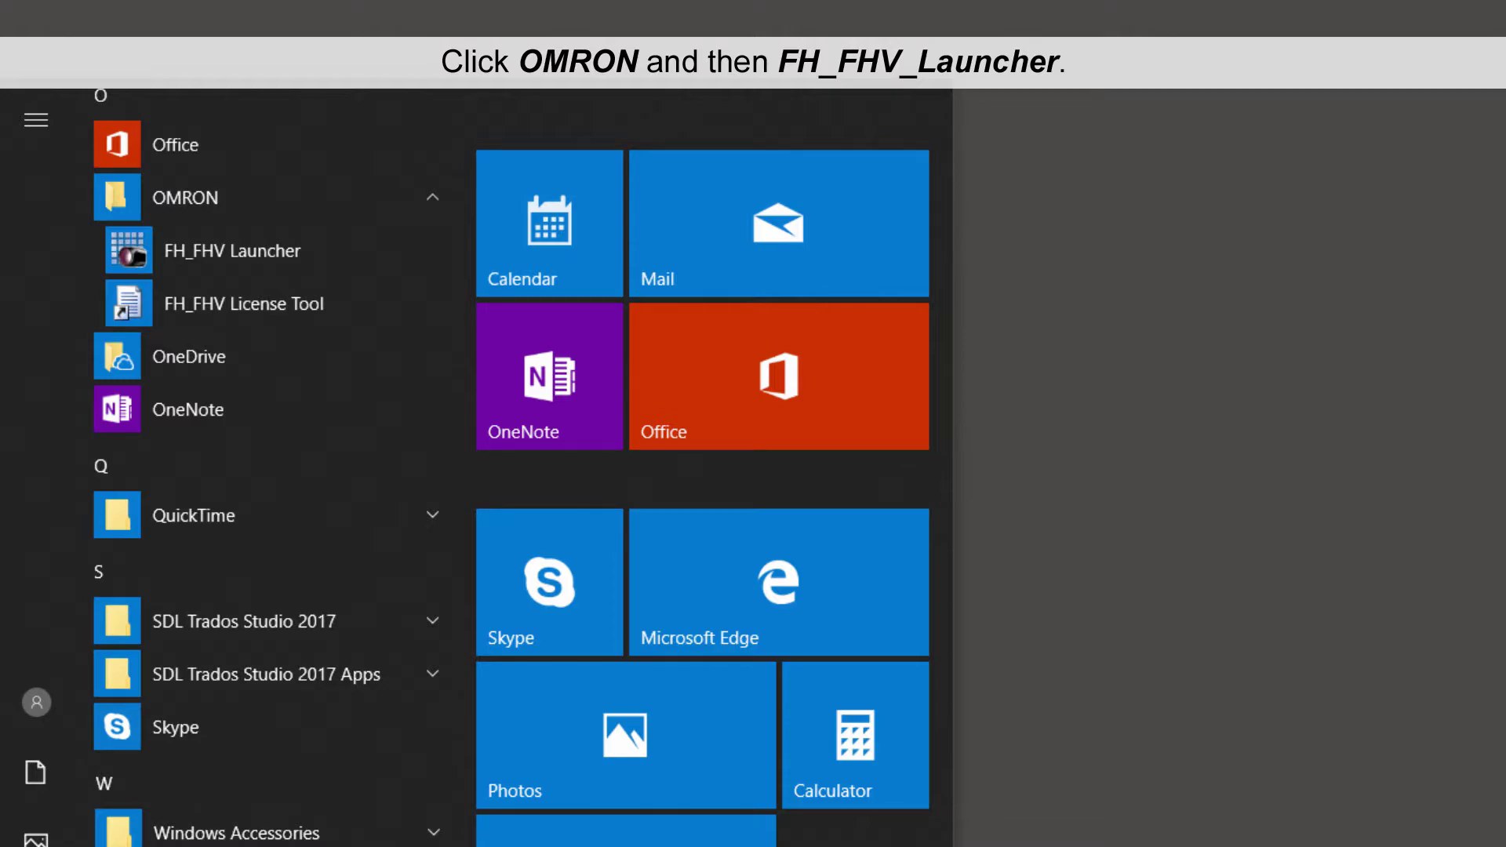
pyautogui.click(283, 265)
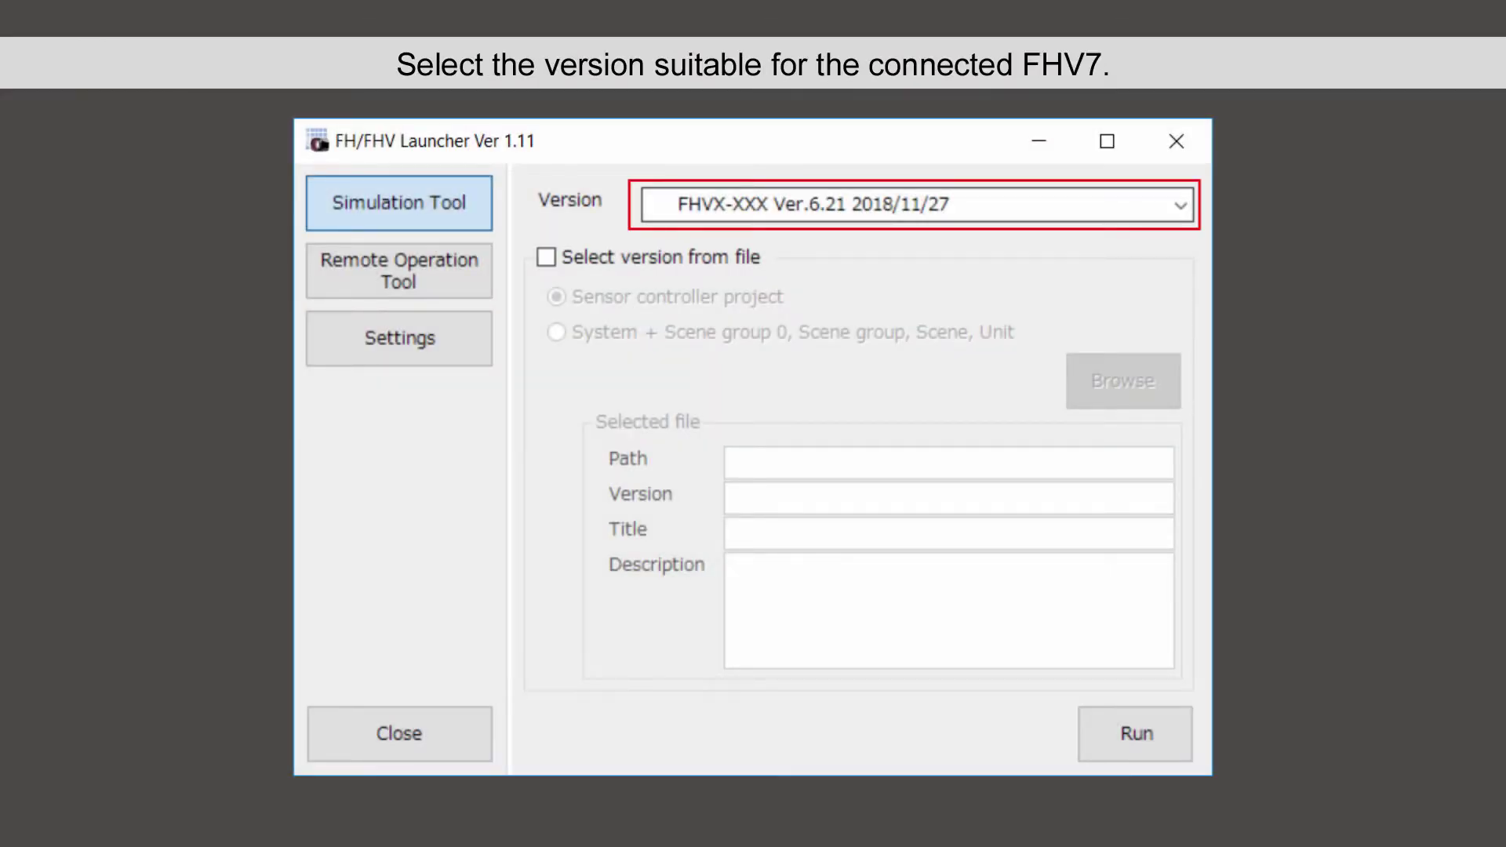
# Step: Keep version FHVX-XXX Ver.6.21, select Remote Operation Tool and run it
pyautogui.click(1182, 213)
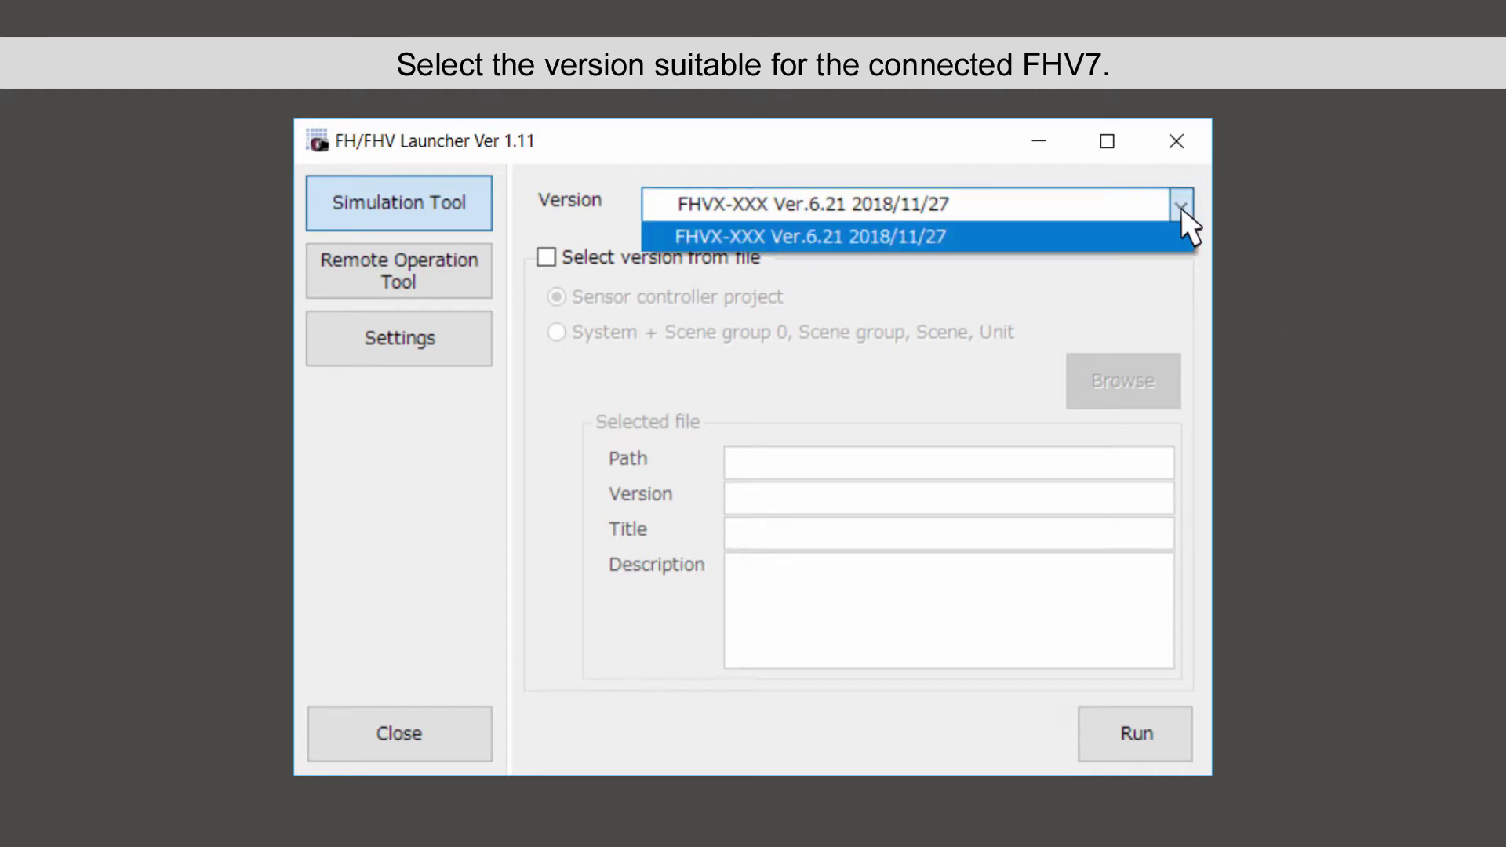
pyautogui.click(1181, 212)
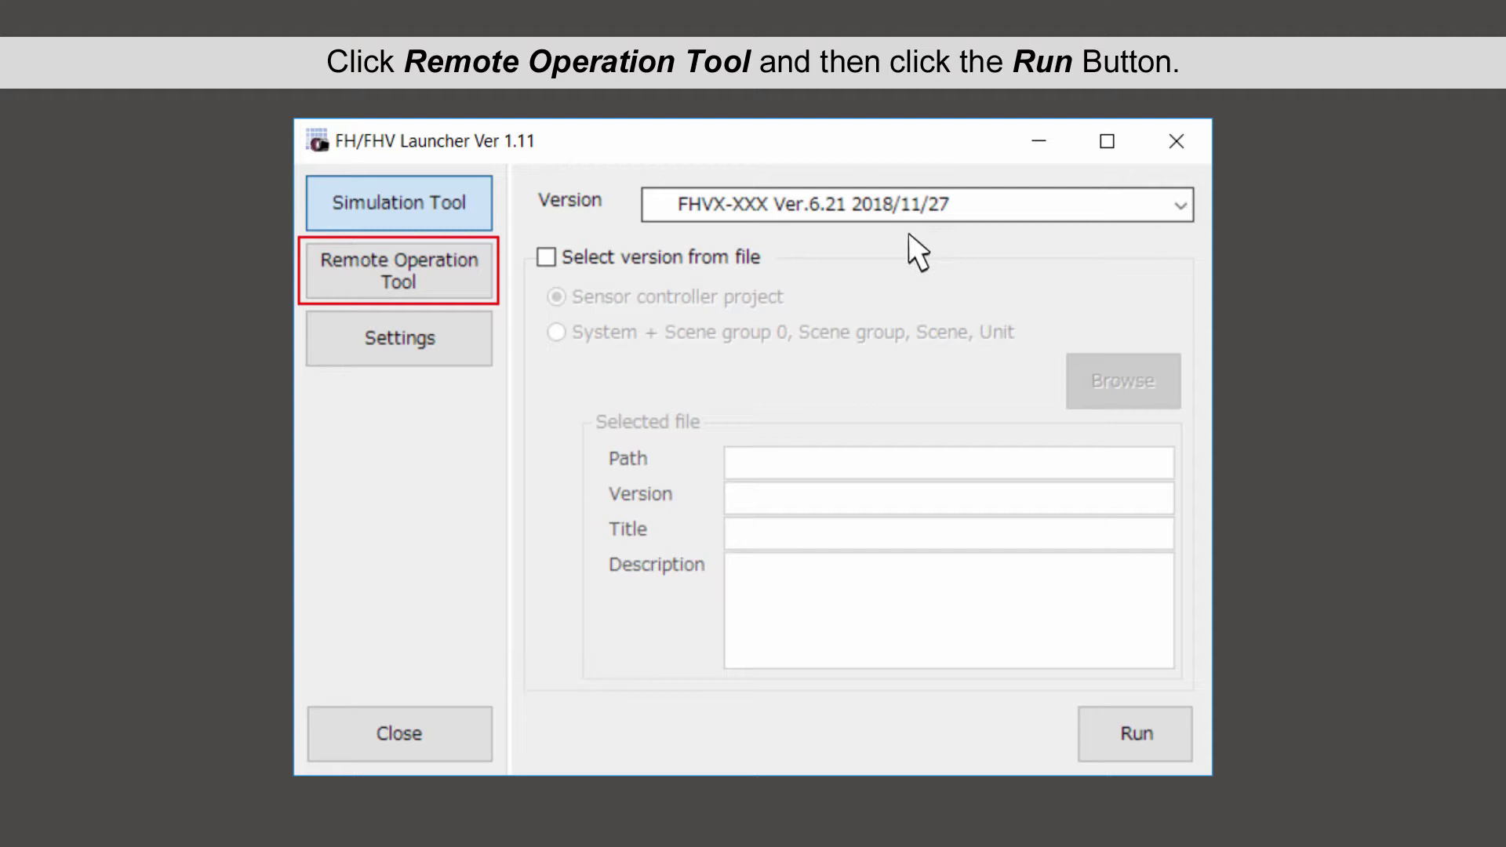
pyautogui.click(460, 293)
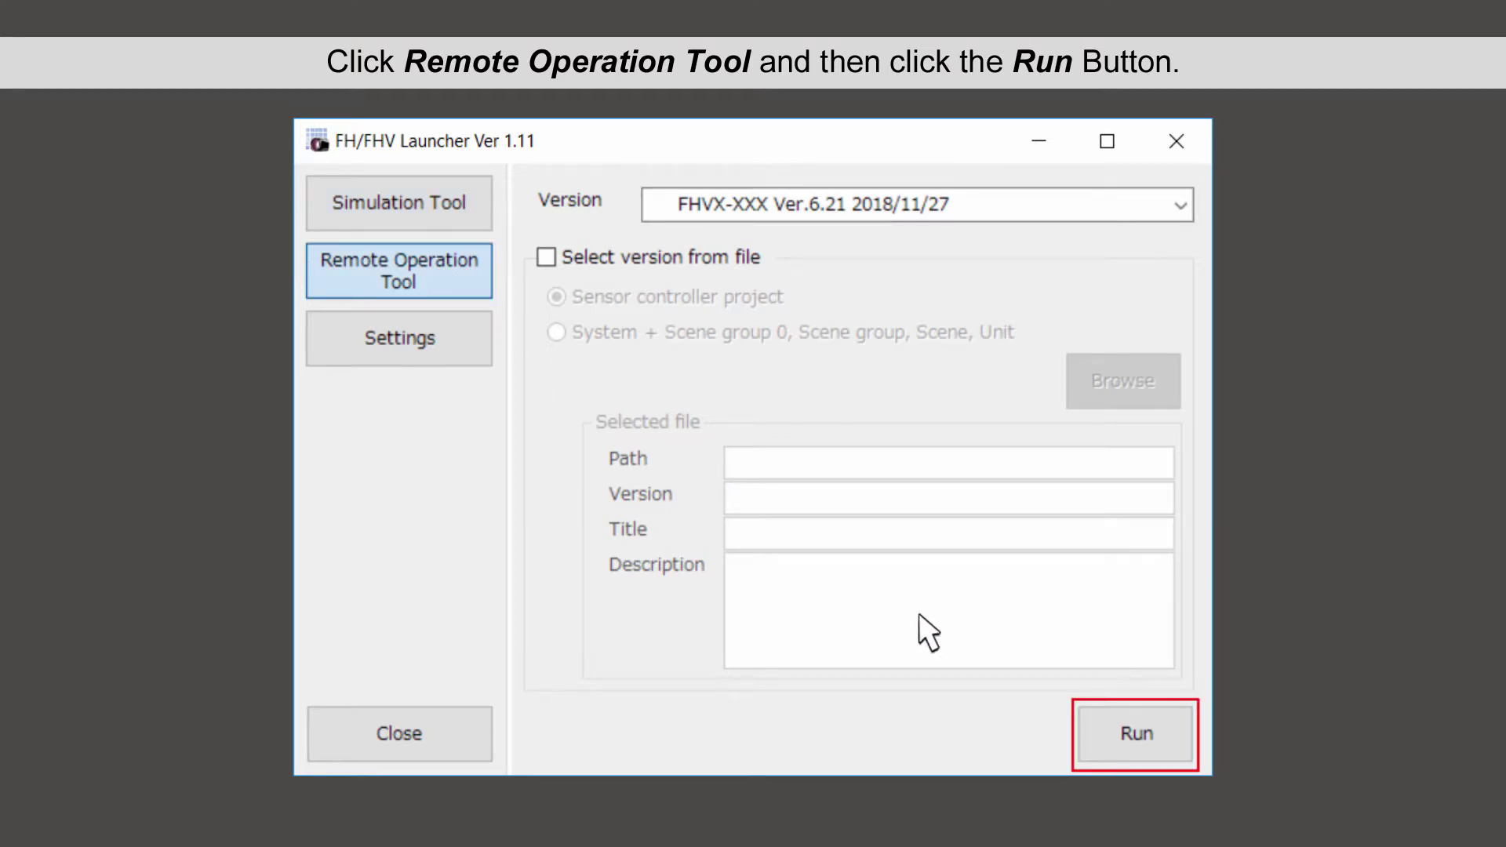
pyautogui.click(1104, 757)
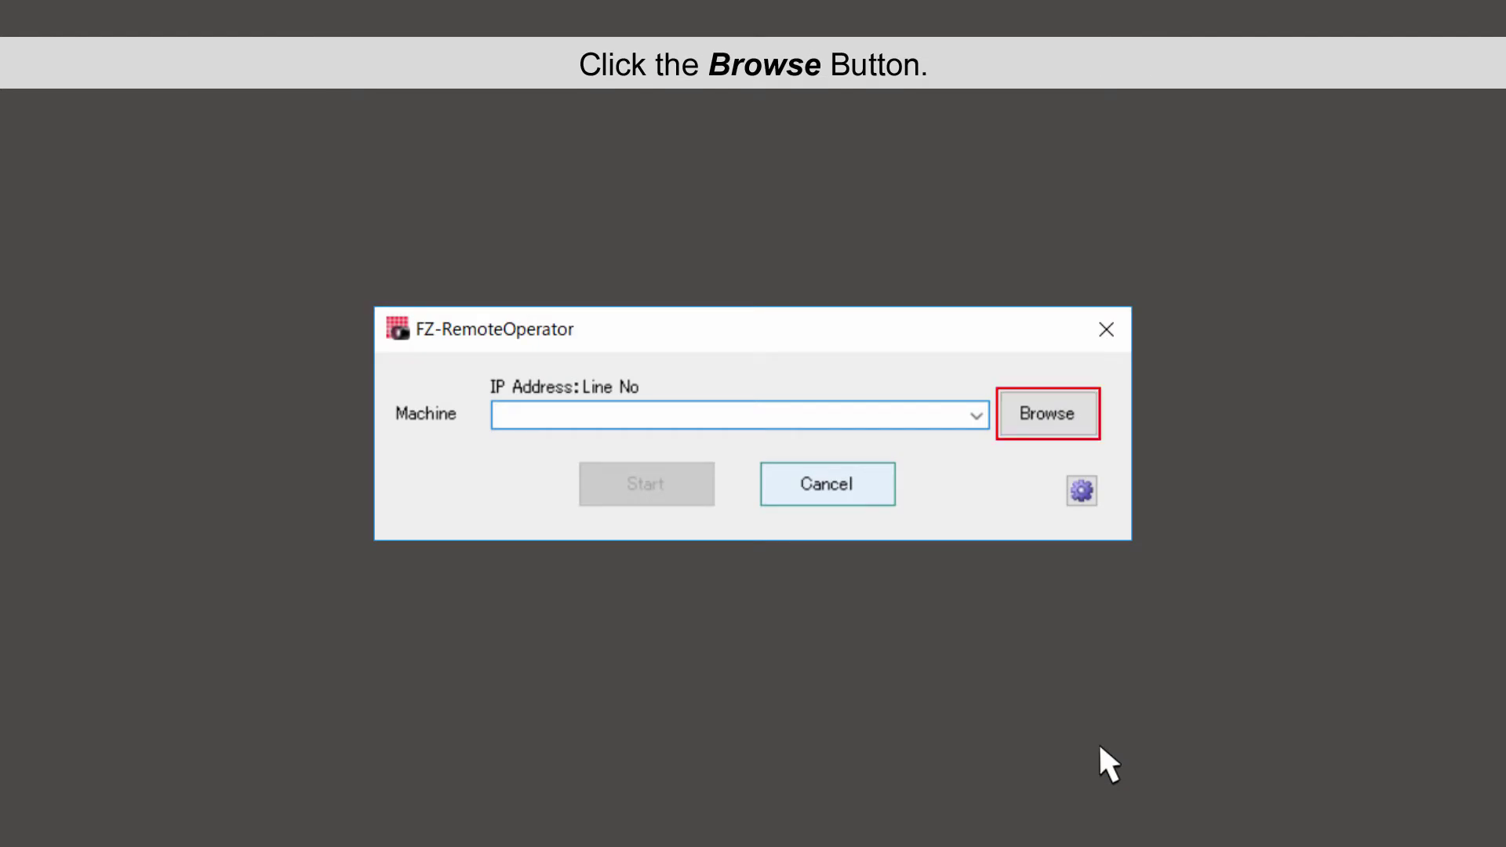
# Step: Browse and refresh the camera list, then choose the FHV7 at 10.5.6.100
pyautogui.click(1078, 419)
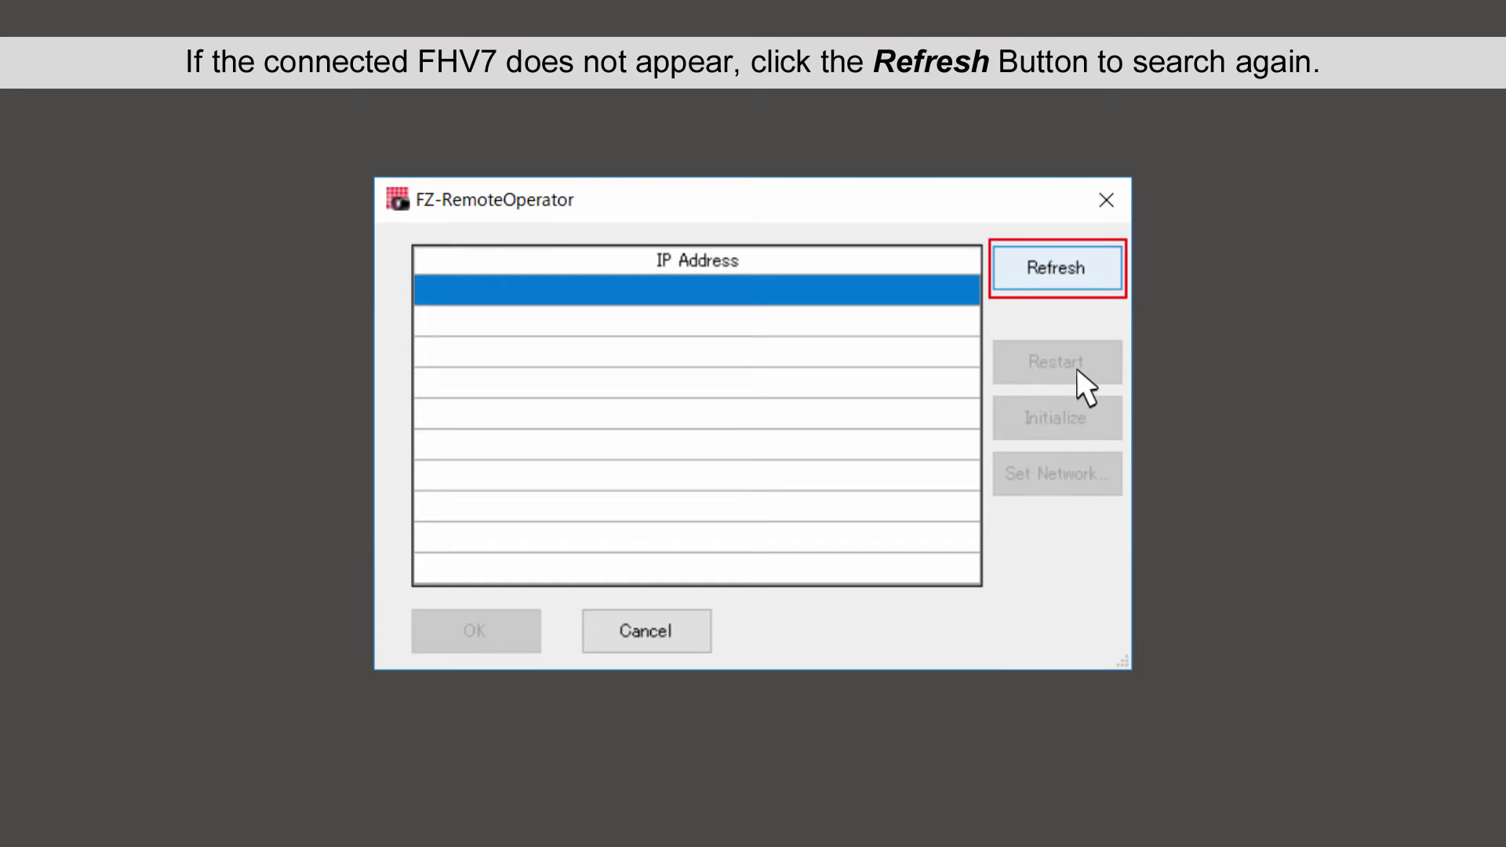
pyautogui.click(1077, 288)
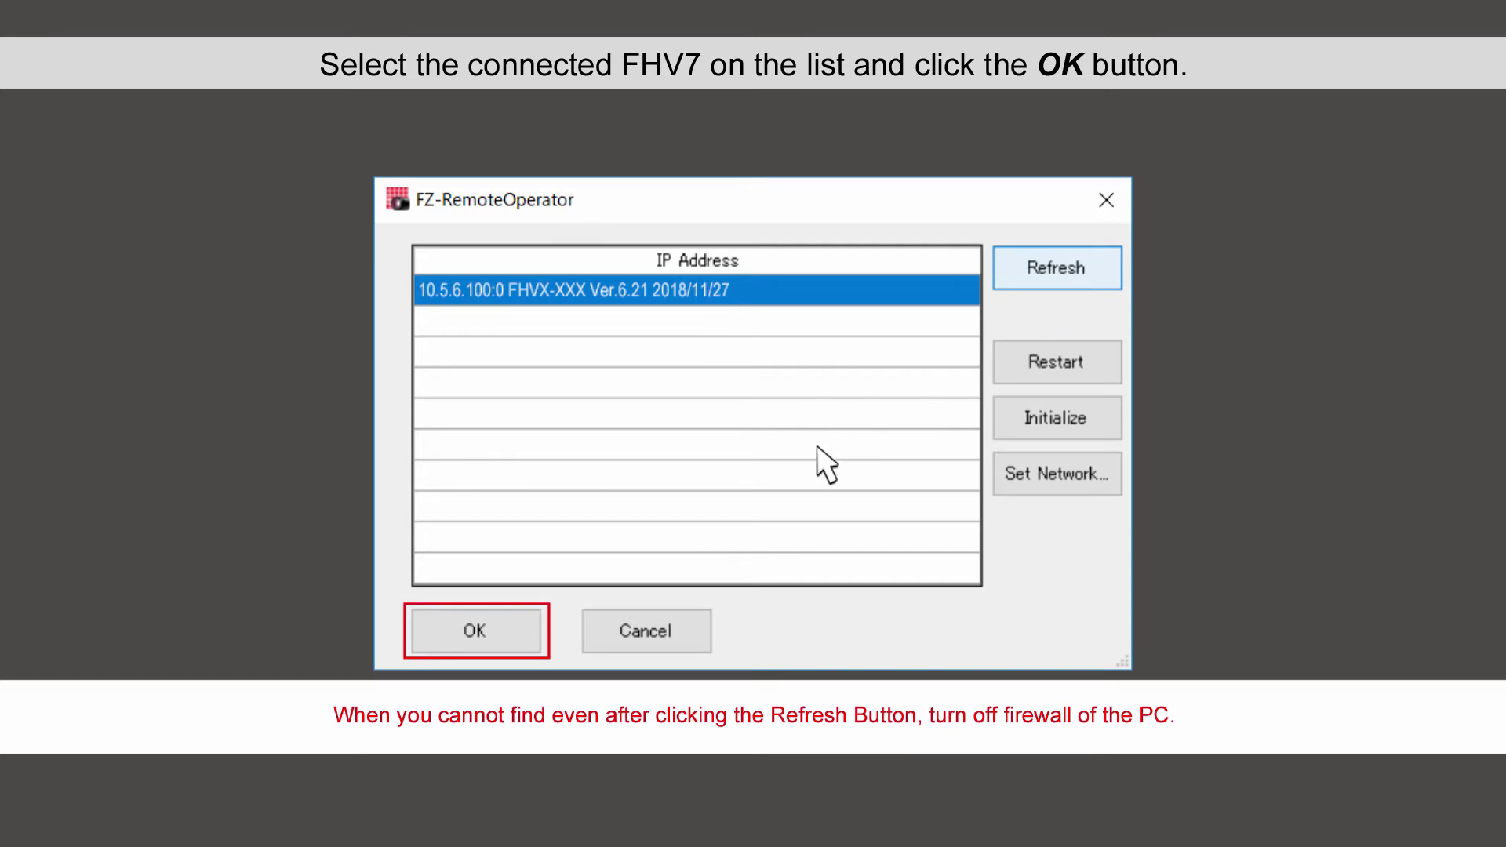
pyautogui.click(514, 644)
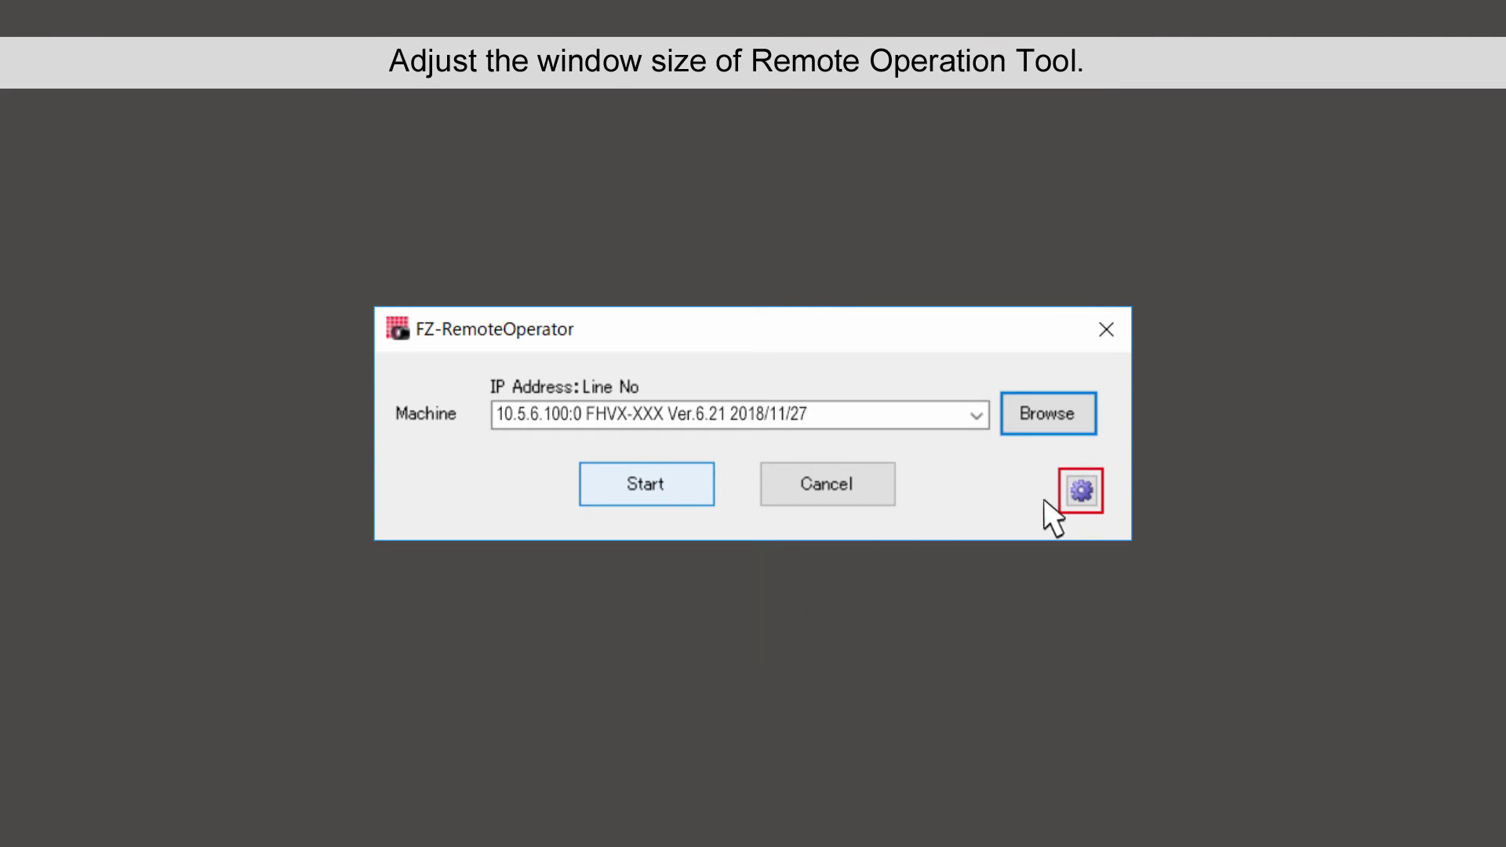
# Step: Change the display image transfer size X from 320 to 1024
pyautogui.click(1078, 493)
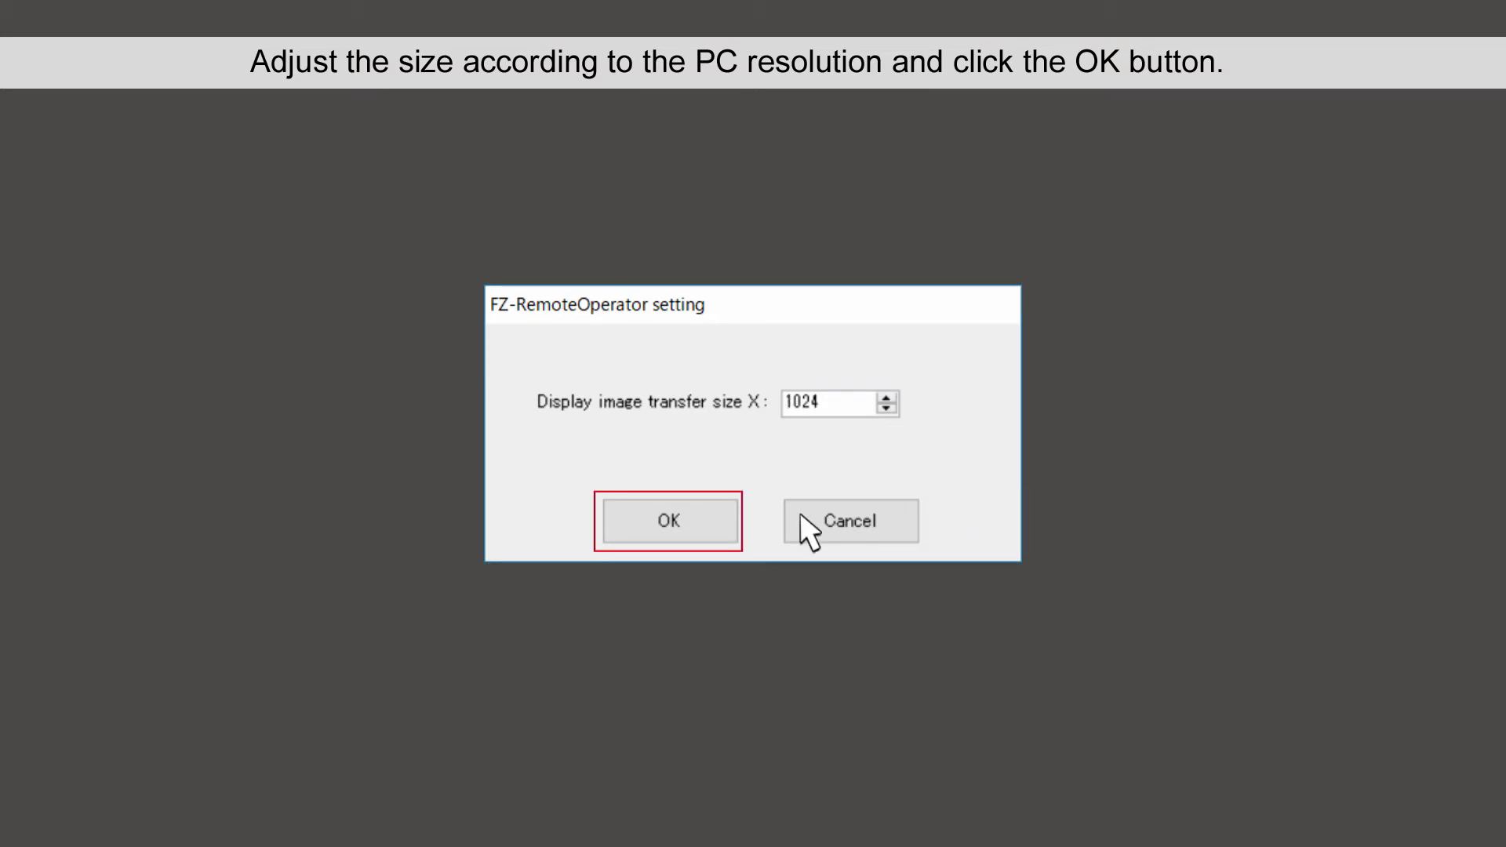
pyautogui.click(687, 526)
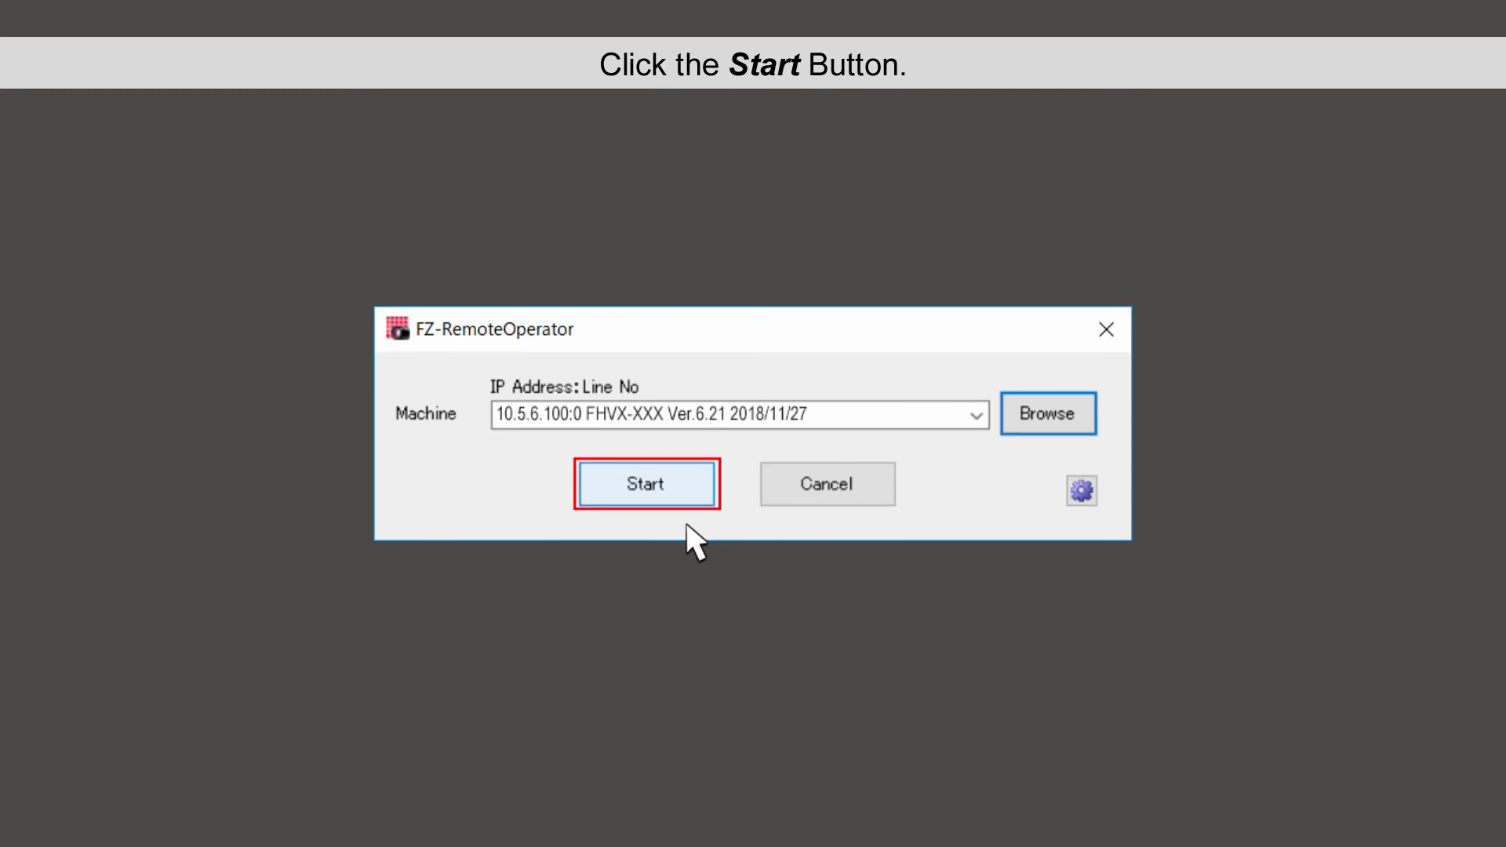
# Step: Start the connection to the FHV7 at 10.5.6.100, opening FZ-PanDA
pyautogui.click(649, 501)
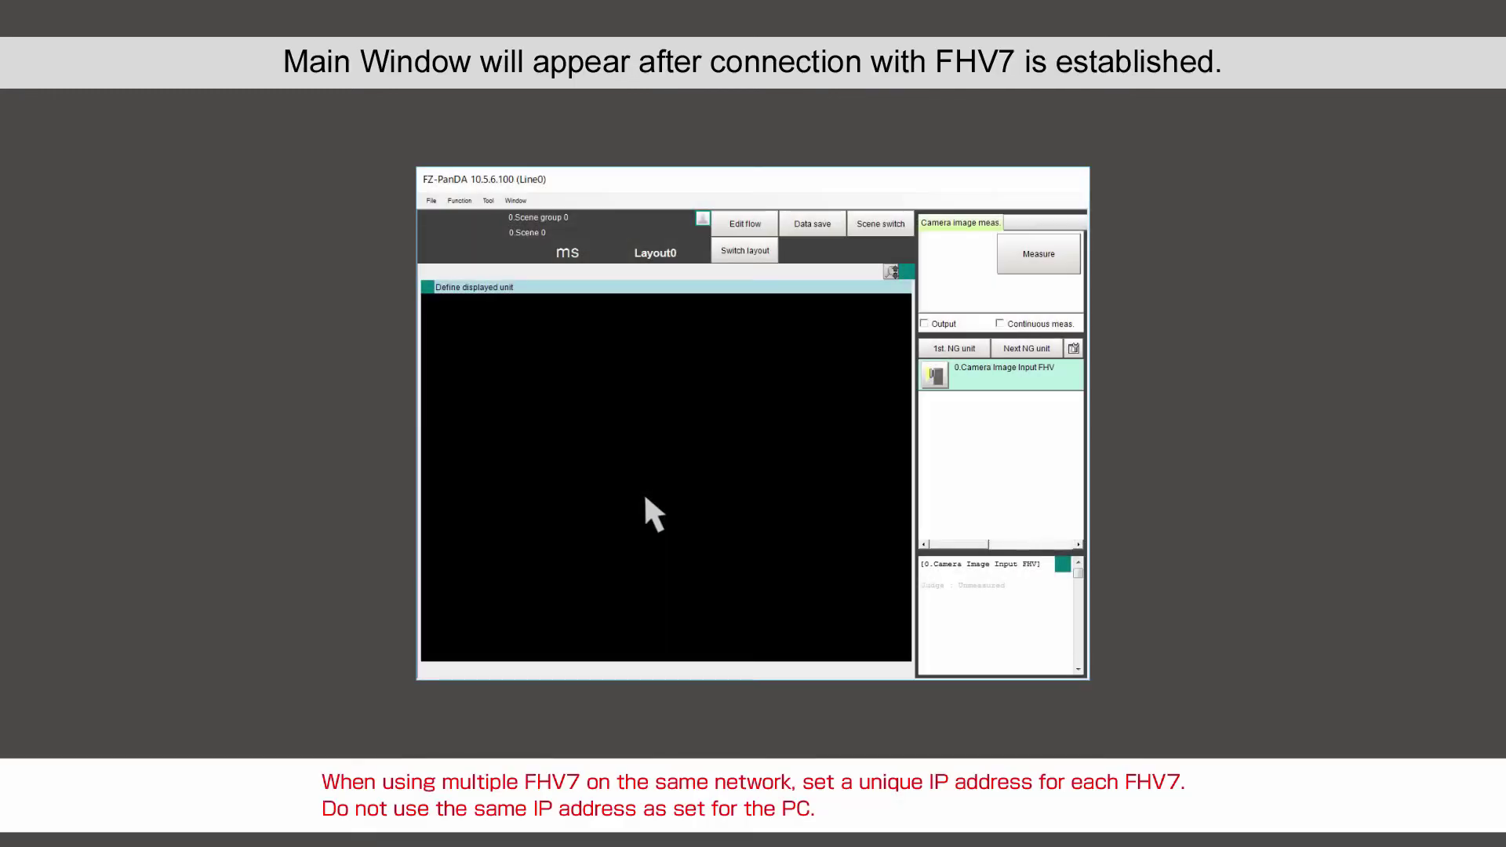